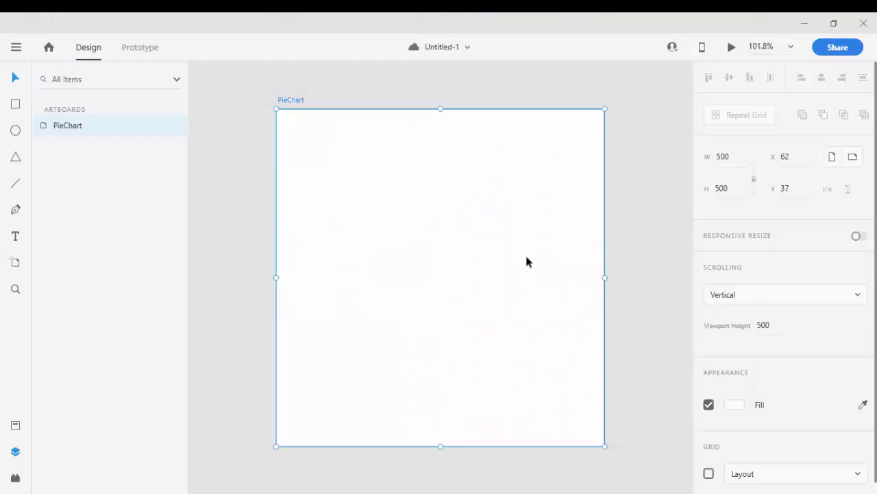
Draw a 380×380 circle and centre it on the 500×500 PieChart artboard.
key("e")
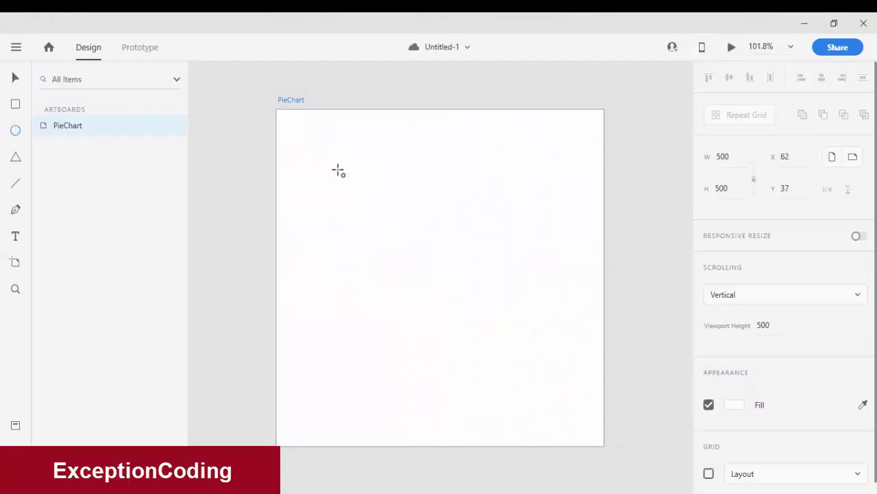
left_click_drag(301, 132, 567, 388)
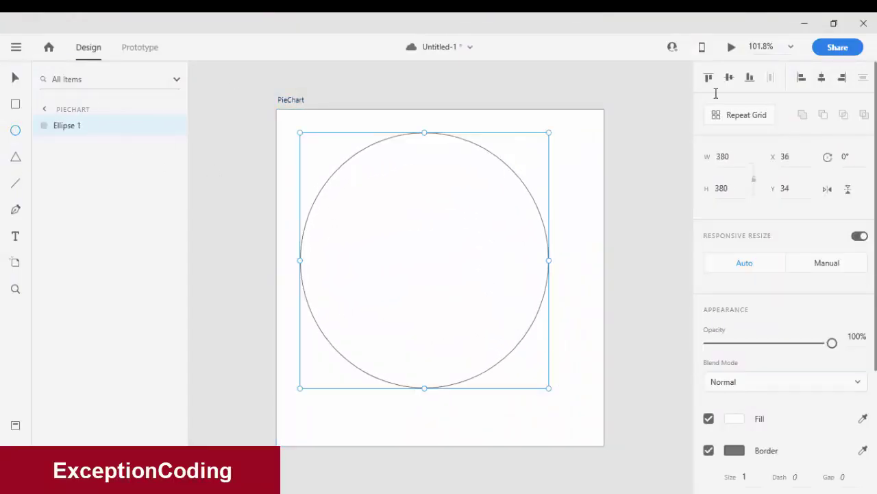
left_click(729, 77)
left_click(822, 78)
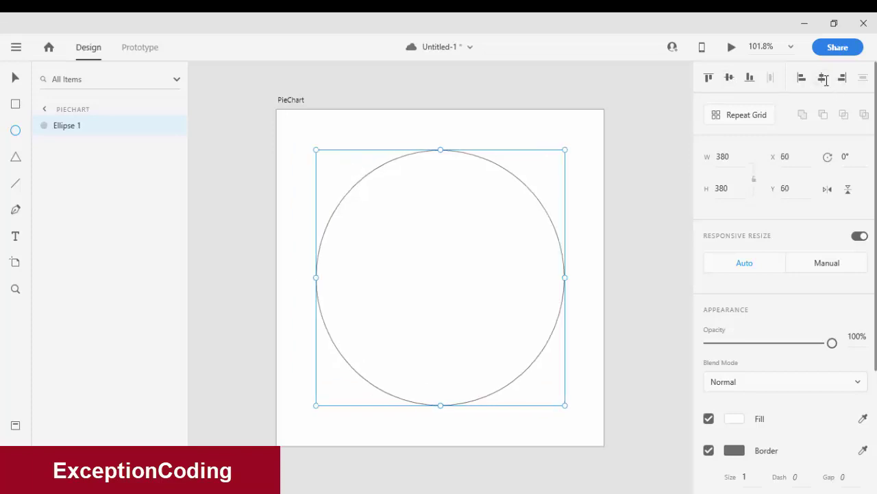
Bring the protractor image from the desktop onto the PieChart artboard.
left_click(842, 18)
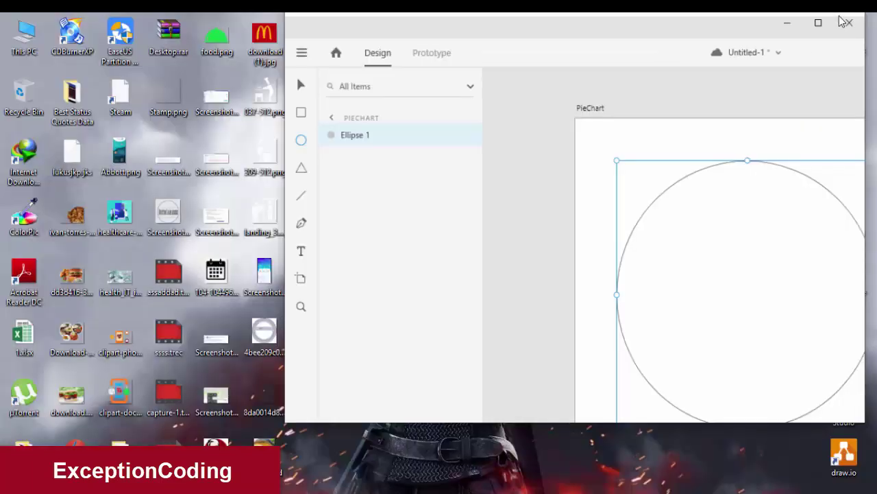
left_click_drag(273, 392, 584, 226)
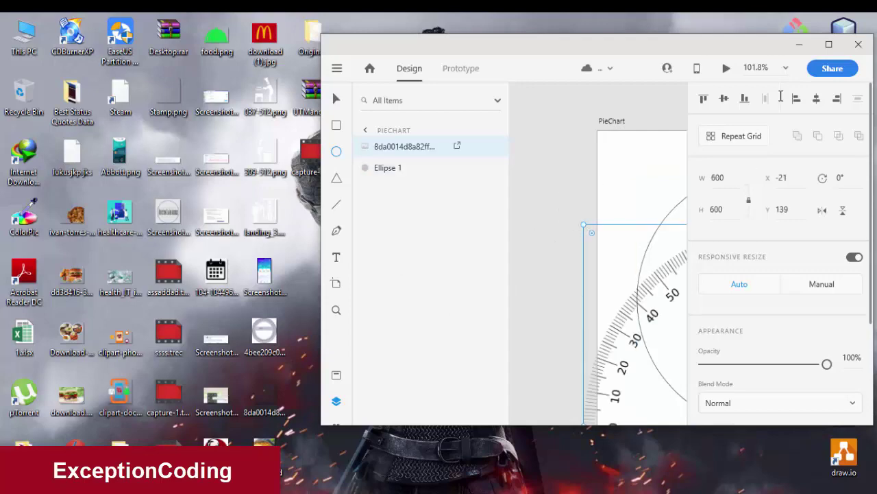
left_click(828, 44)
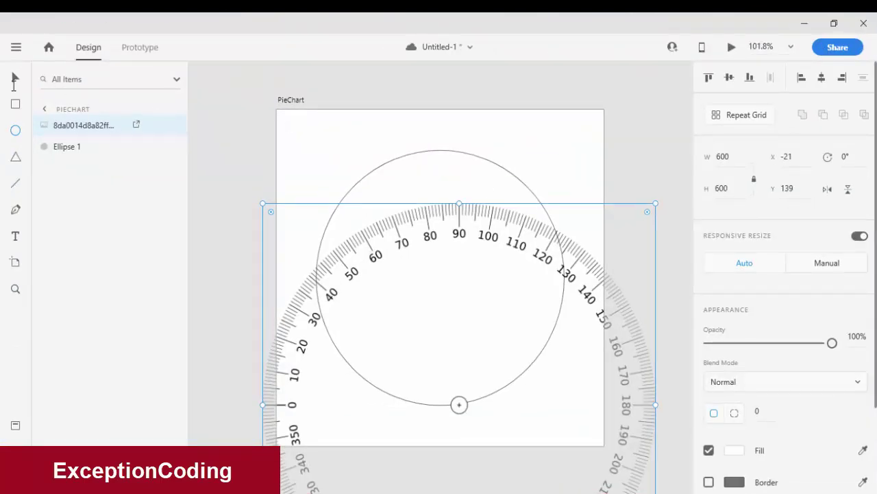
Resize the protractor image to 380 wide, snap it over the circle, and lock it.
left_click(405, 162)
left_click(564, 229)
left_click(733, 158)
type("380")
left_click(731, 191)
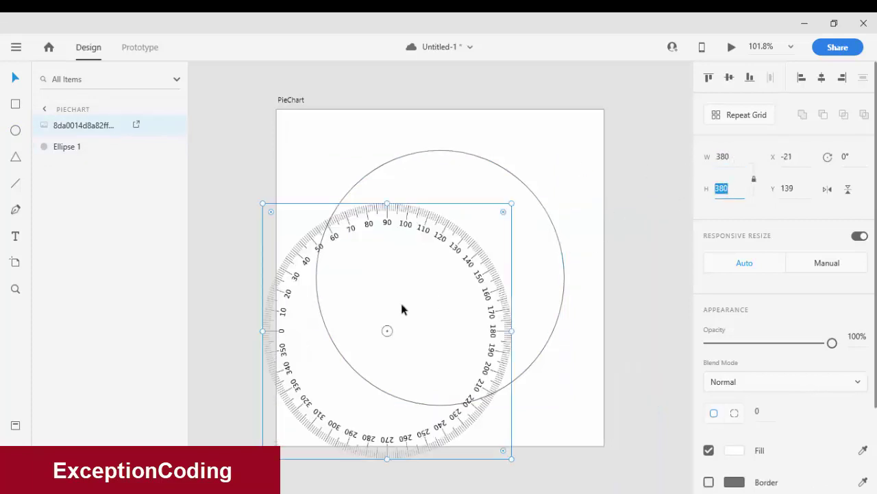
left_click_drag(401, 309, 455, 258)
mouse_move(110, 125)
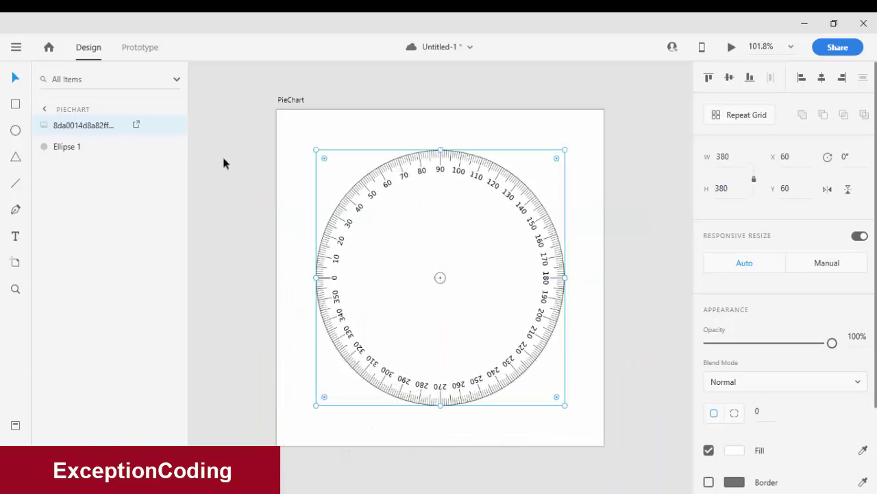
left_click(156, 125)
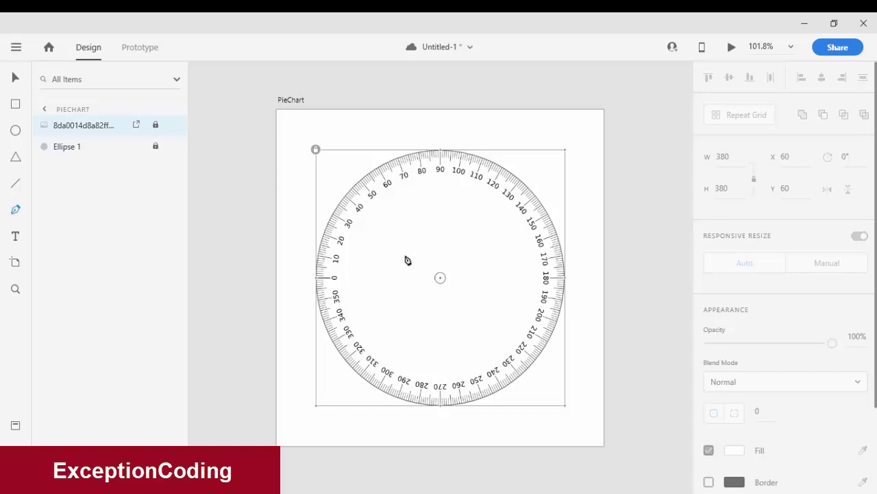
Draw and lock a wedge path from the protractor centre between the 90° and 145° marks.
left_click(441, 278)
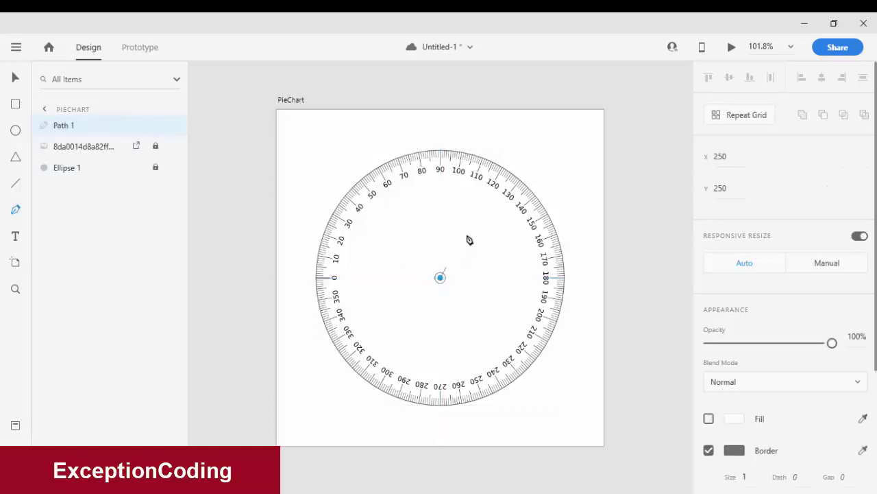
left_click(440, 127)
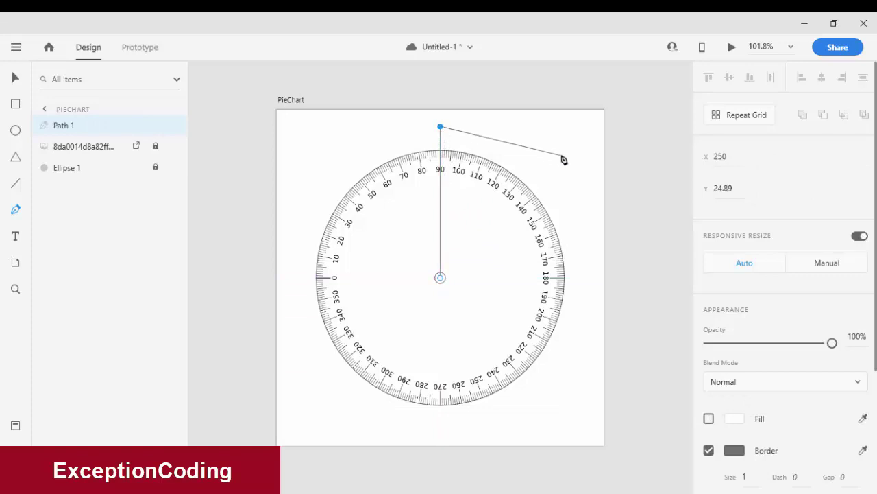
left_click(566, 156)
left_click(536, 196)
left_click(440, 278)
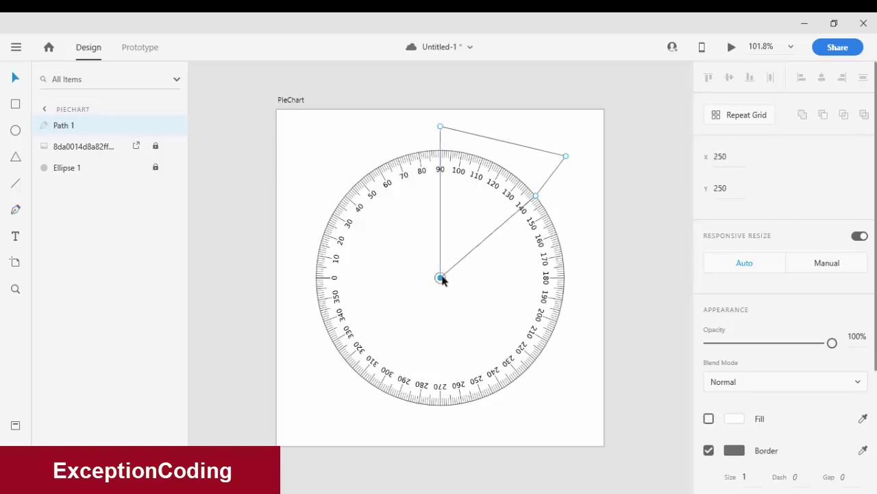
left_click(155, 125)
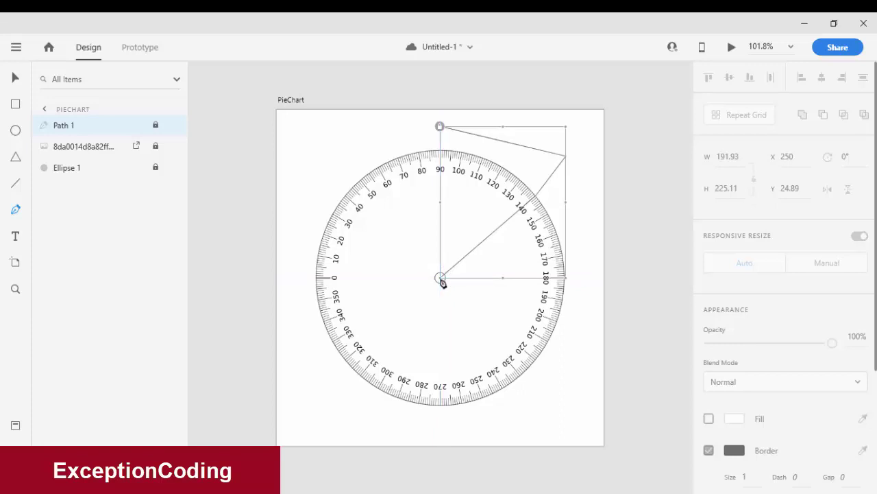
left_click(439, 279)
Draw and lock a second wedge from about 145° to 180° at the protractor centre.
left_click(440, 278)
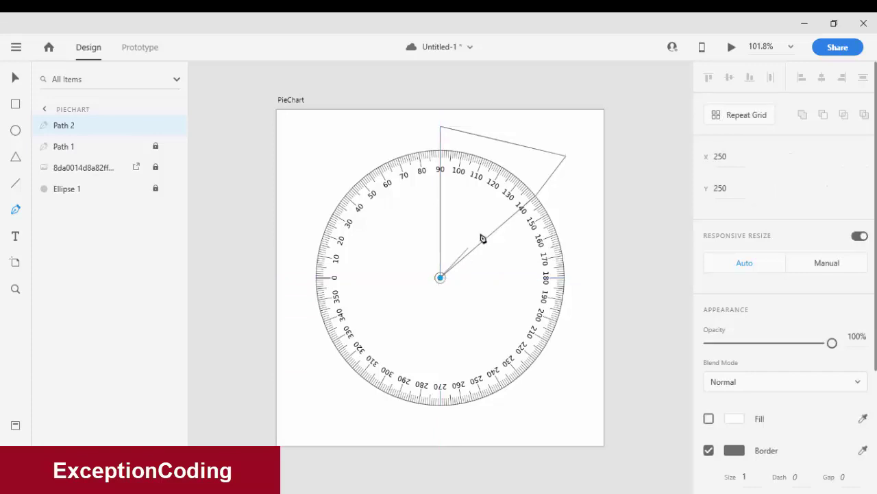
left_click(555, 135)
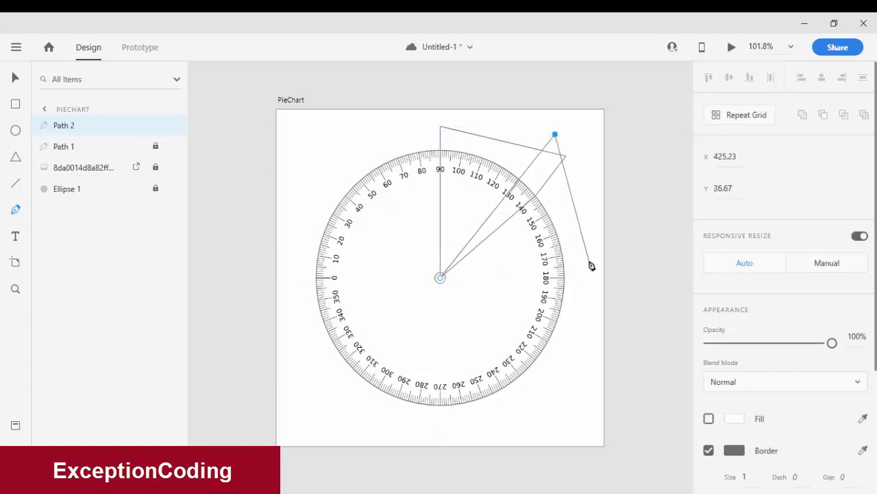
left_click(564, 278)
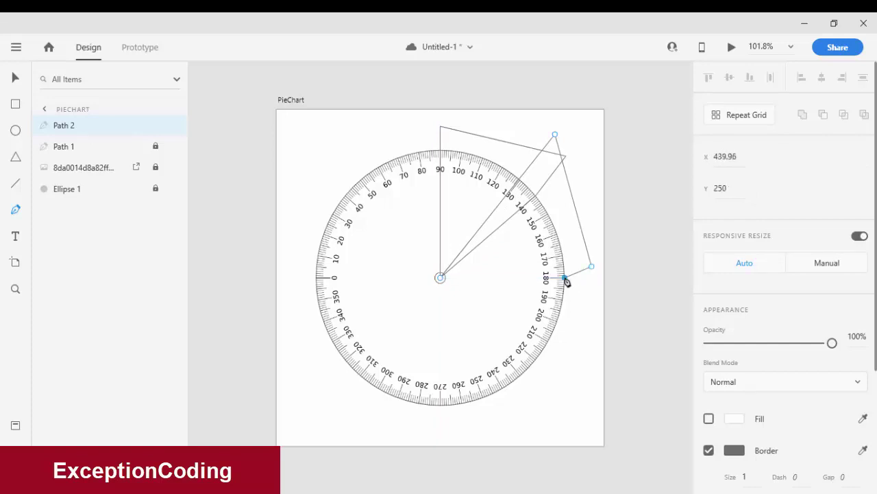
left_click(442, 278)
left_click(441, 277)
left_click(155, 124)
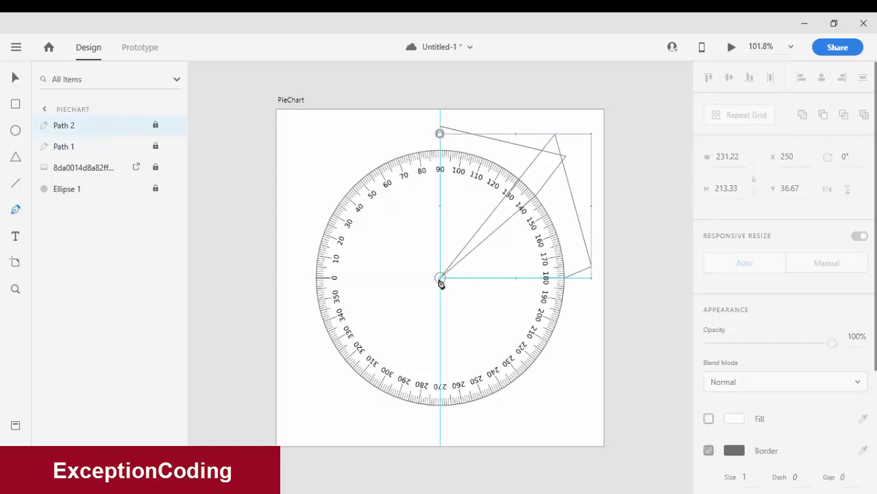
left_click(440, 277)
Close the third wedge from about 170° to 250° and lock it.
left_click(580, 254)
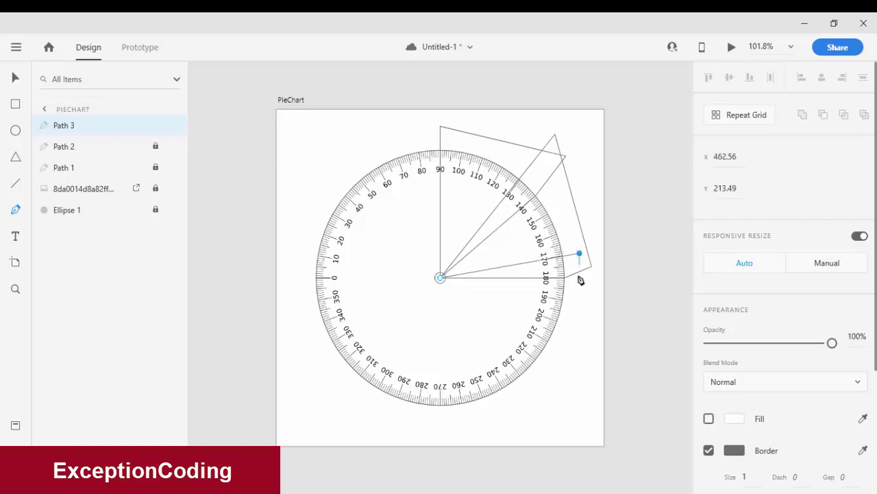
left_click(550, 418)
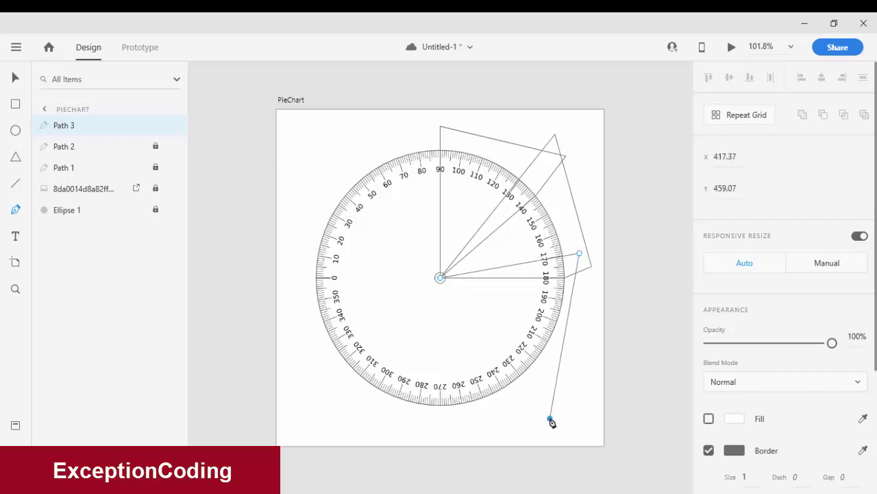
left_click(481, 397)
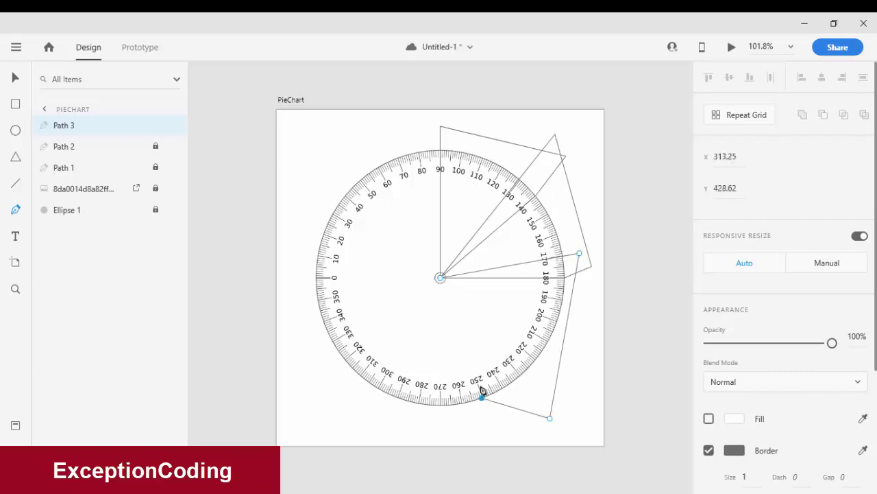
left_click(440, 278)
key("Escape")
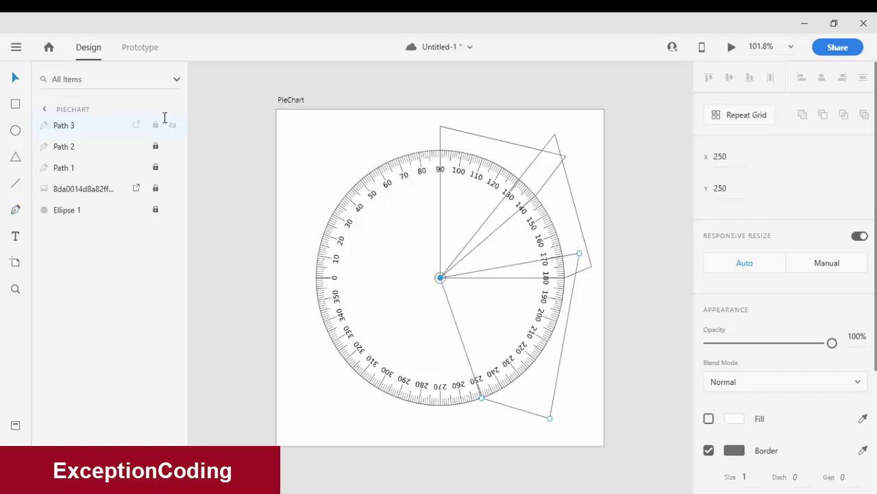
left_click(156, 125)
Draw and lock a fourth wedge from about 230° to 310°.
left_click(15, 209)
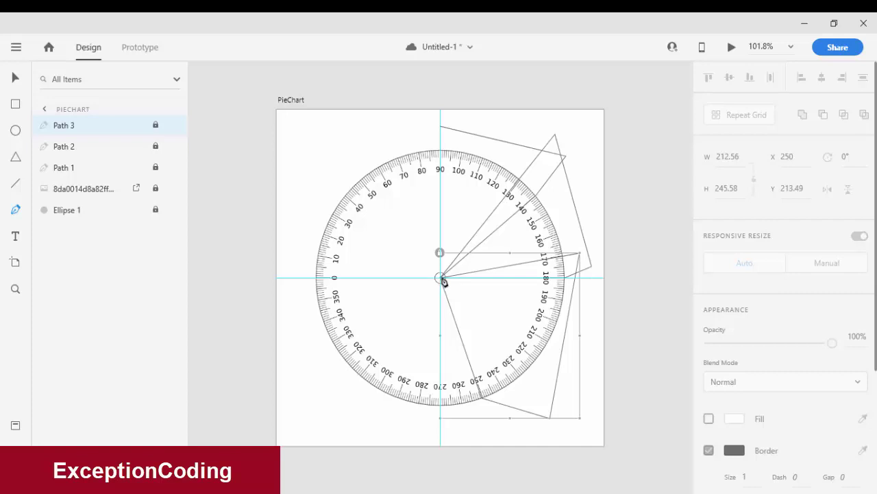
left_click(441, 277)
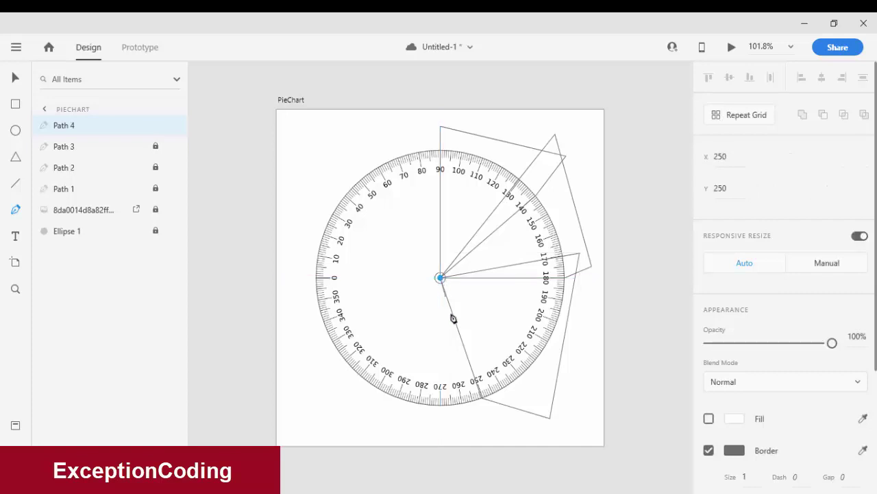
left_click(525, 388)
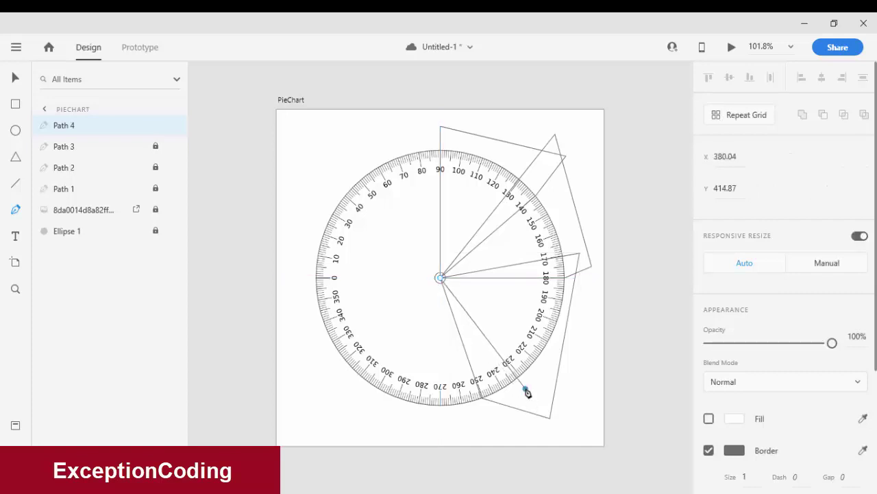
left_click(397, 435)
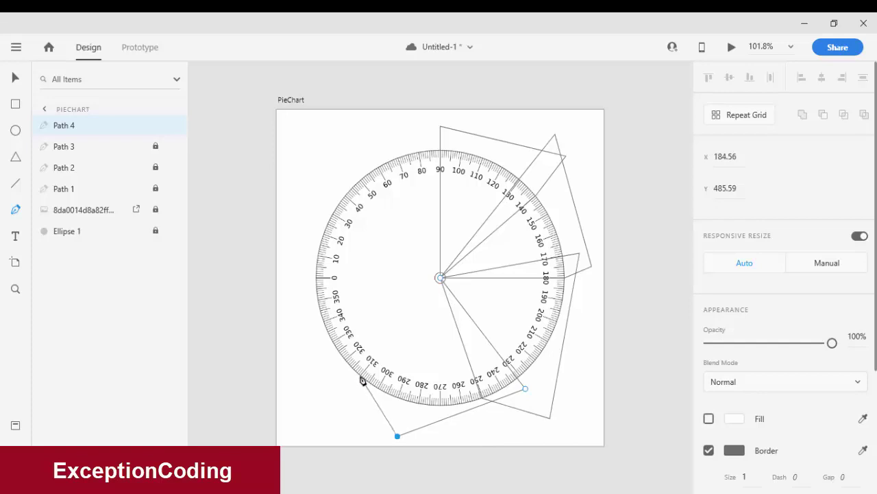
left_click(360, 376)
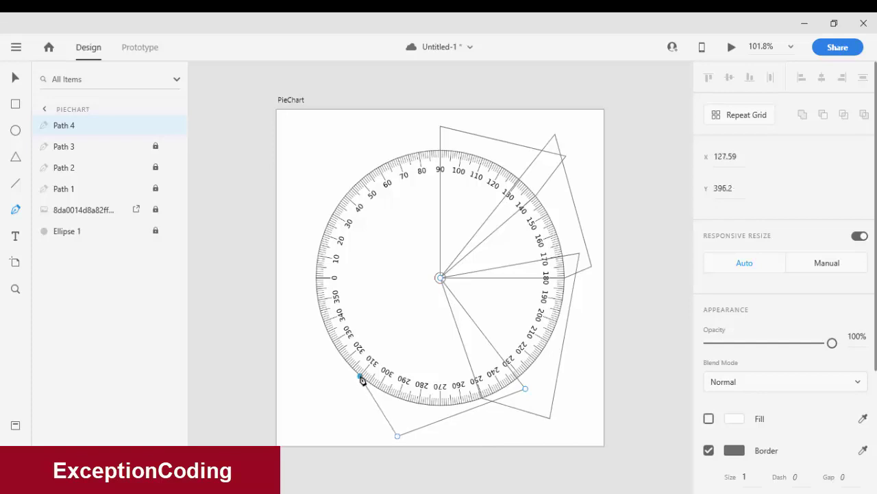
left_click(441, 278)
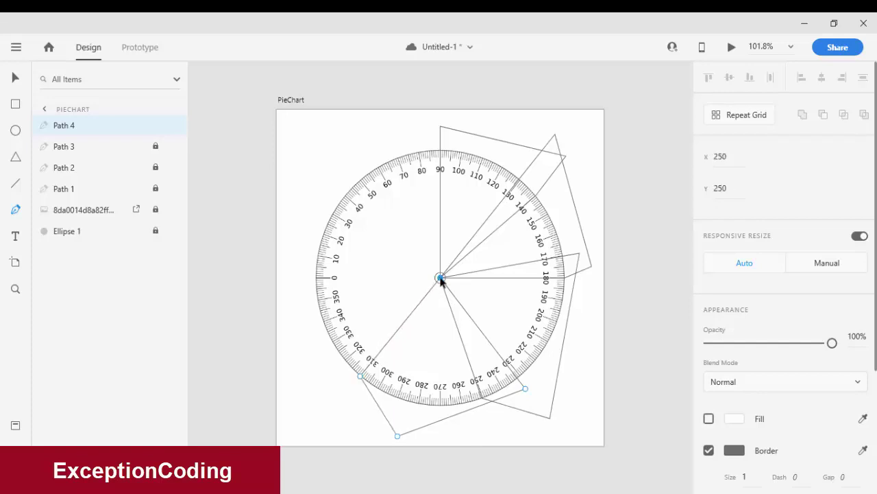
left_click(155, 125)
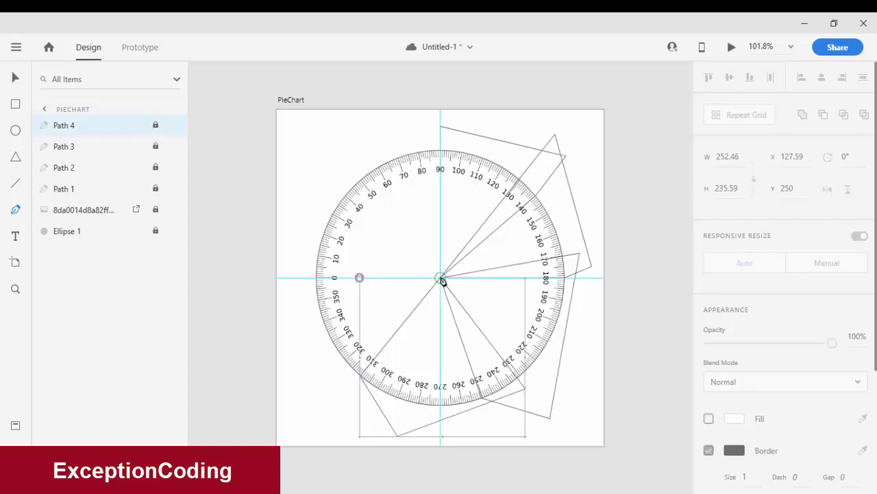
Draw the fifth wedge around the left side back to 90° and lock Path 5.
left_click(440, 278)
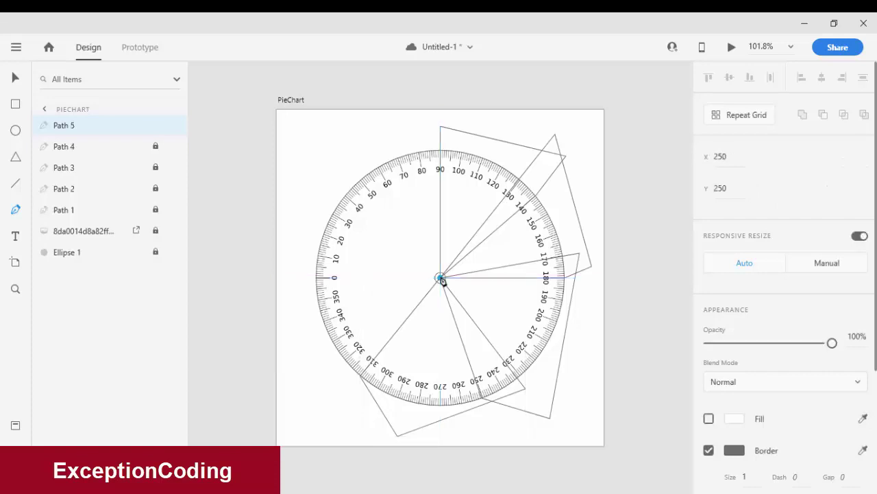
left_click(364, 407)
left_click(301, 373)
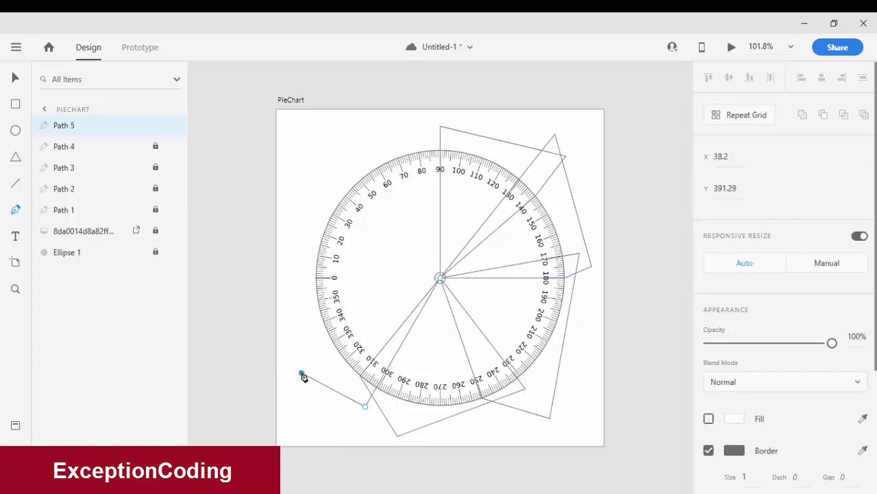
left_click(296, 170)
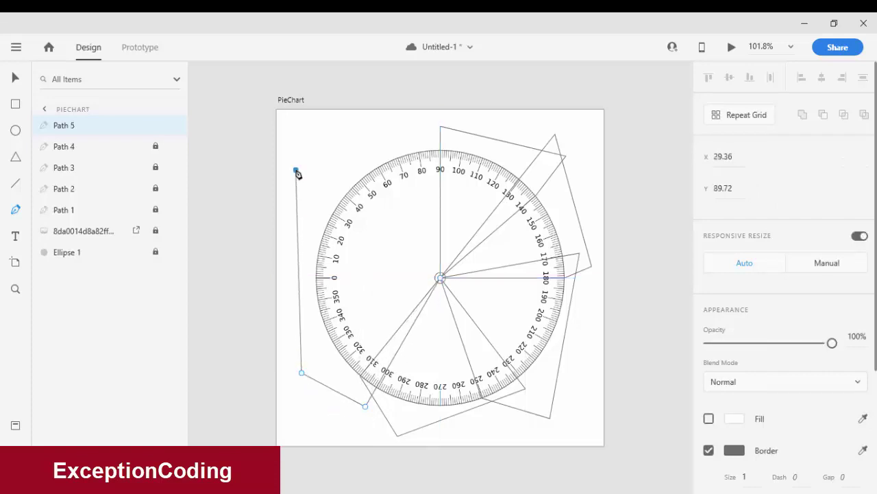
left_click(457, 139)
left_click(440, 277)
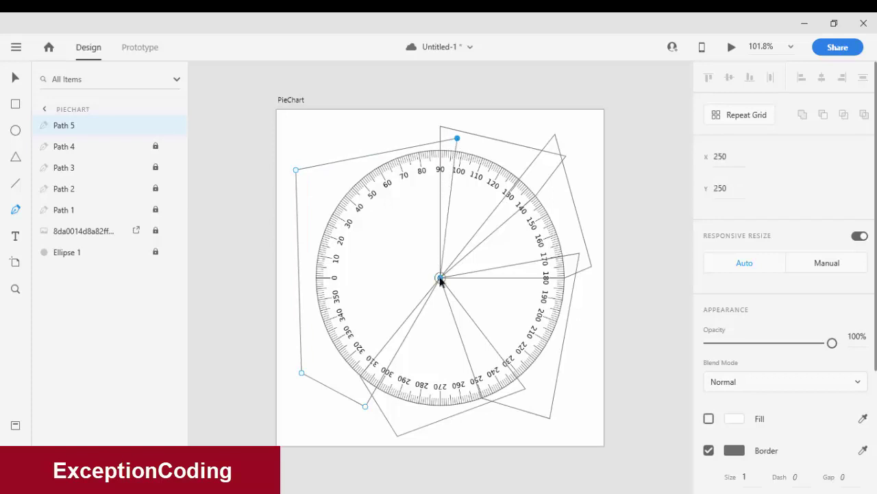
left_click(156, 125)
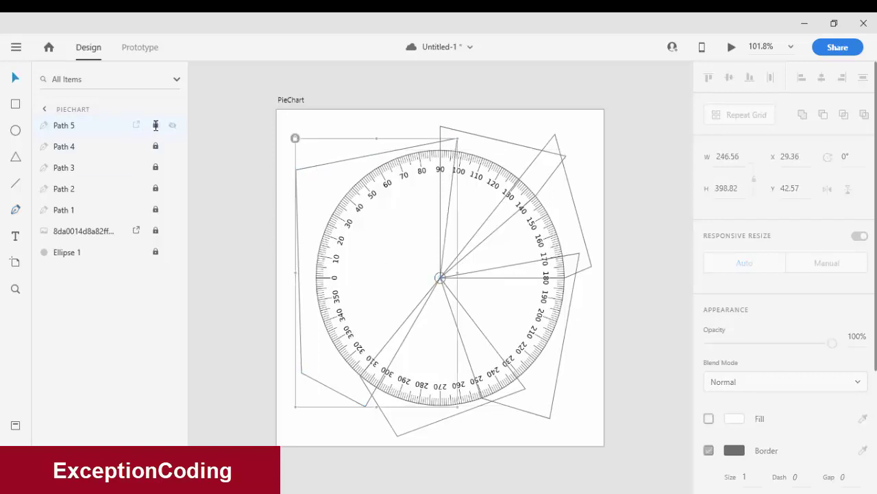
Move Ellipse 1 above the wedge paths and hide the protractor image.
left_click(64, 253)
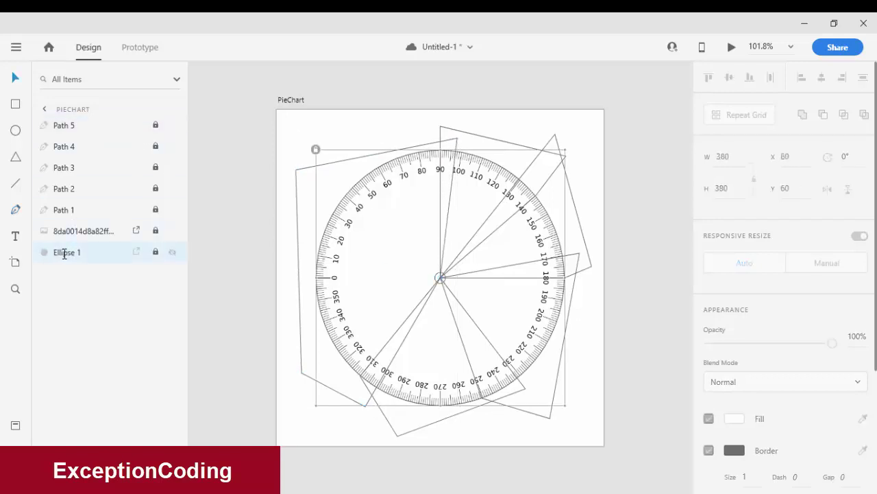
left_click_drag(69, 254, 82, 125)
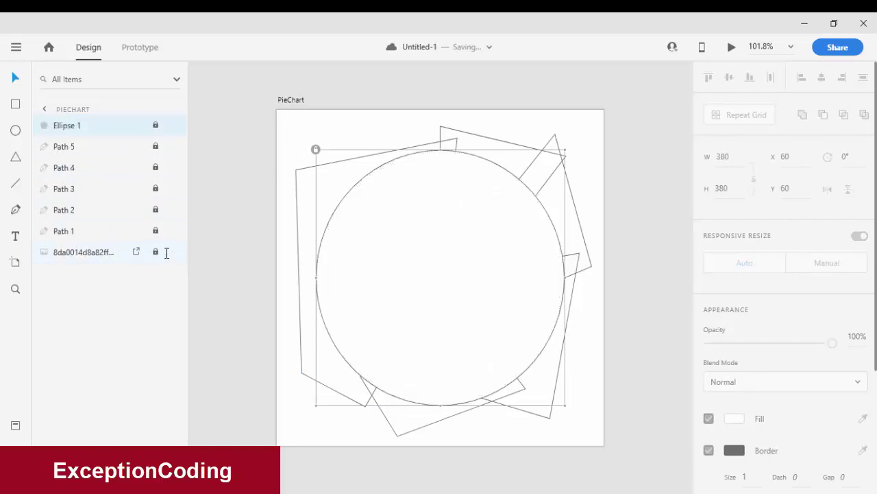
left_click(172, 252)
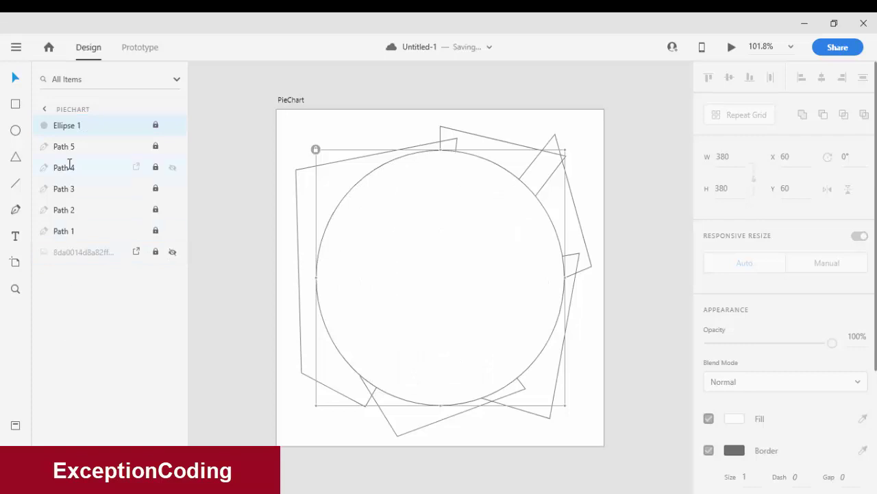
Unlock the circle and all five wedge path layers.
left_click(157, 125)
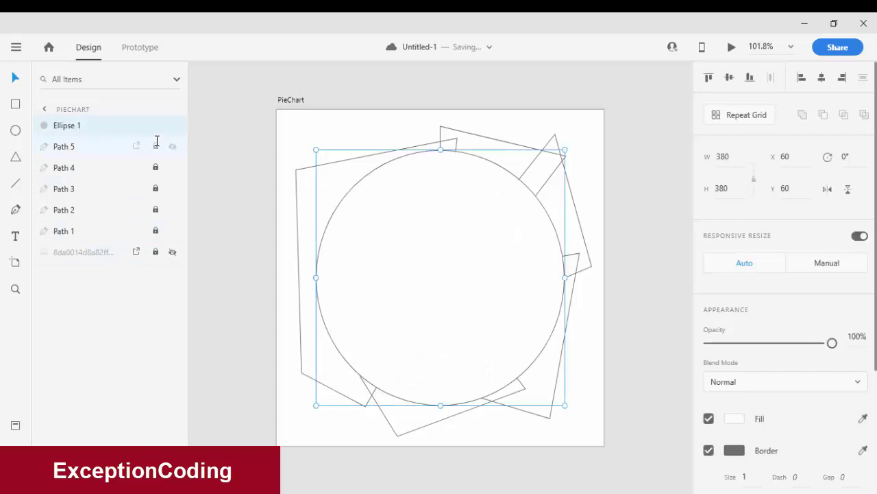
left_click(156, 146)
left_click(156, 167)
left_click(156, 188)
left_click(156, 230)
Select the circle together with Paths 1–5.
left_click(65, 153, "shift")
left_click(65, 168, "shift")
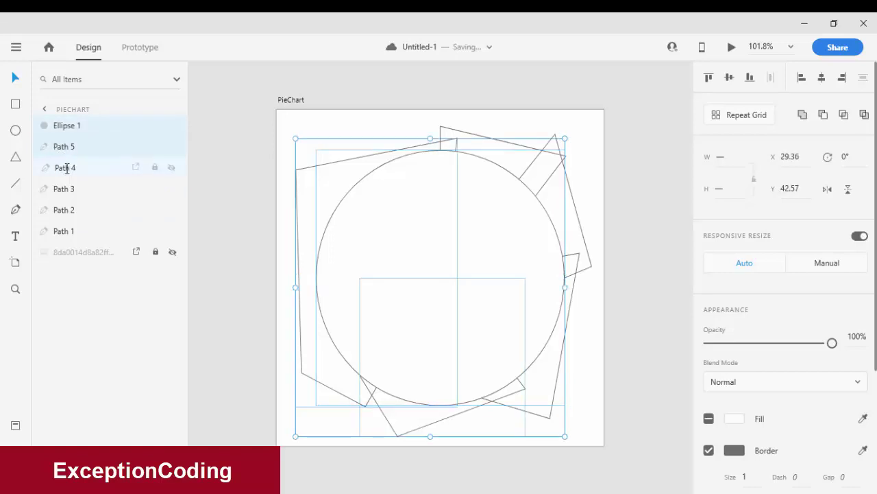
left_click(65, 189, "shift")
left_click(65, 210, "shift")
left_click(66, 227, "shift")
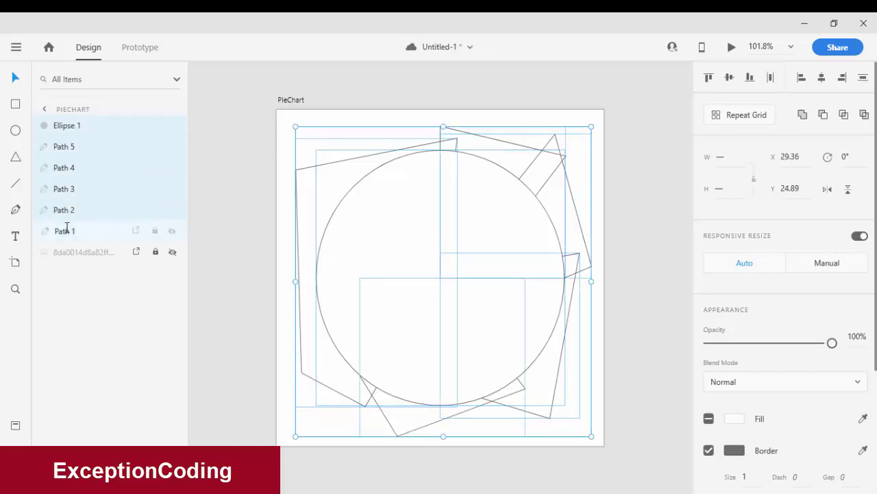
Mask the five wedges with the circle as Mask Group 1 and enter the group.
right_click(67, 231)
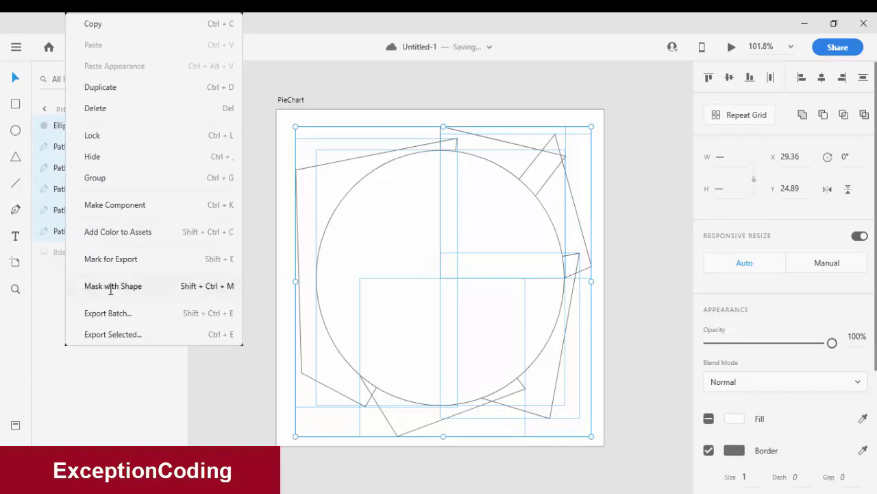
left_click(114, 285)
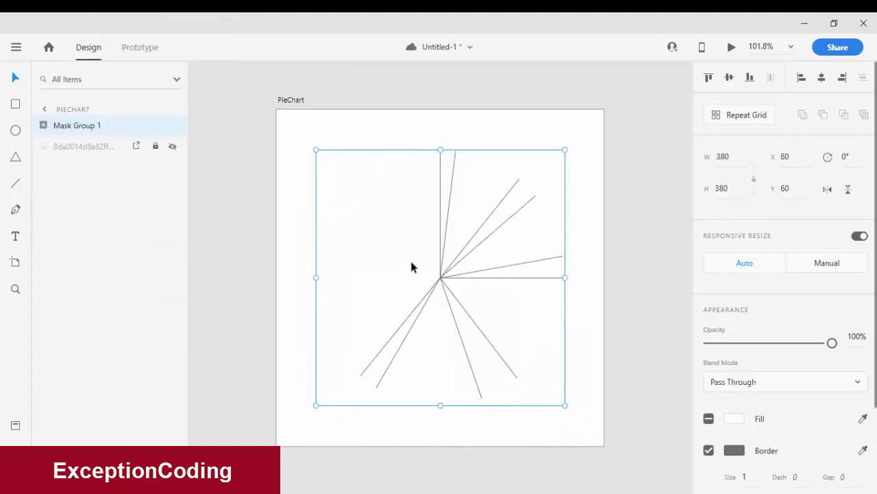
double_click(63, 126)
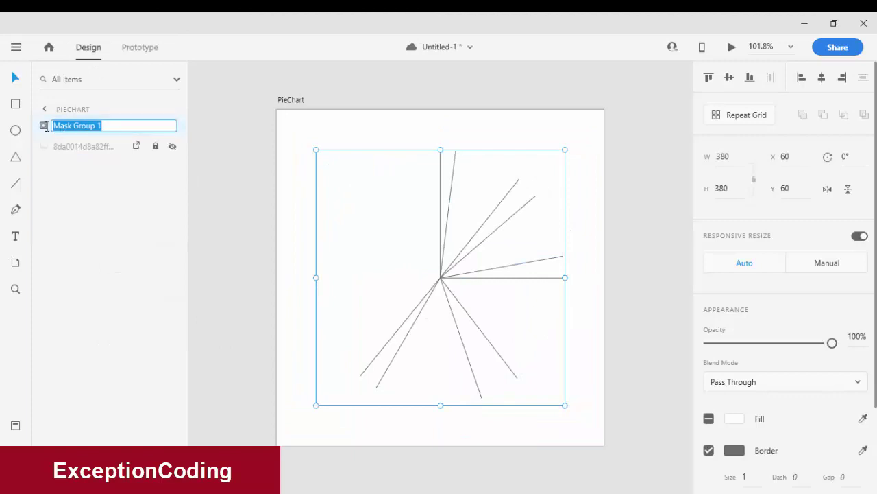
left_click(44, 126)
Fill the left wedge, Path 5, with grey #5B5B5B.
left_click(73, 167)
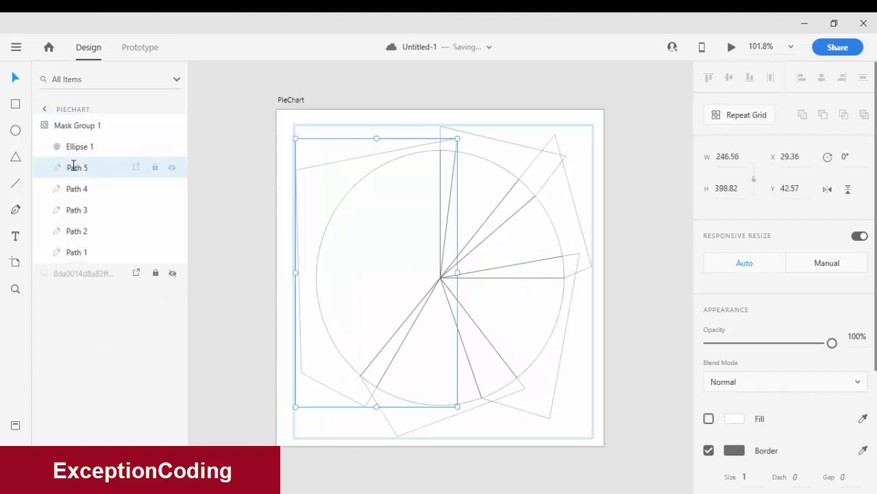
left_click(735, 419)
left_click(741, 419)
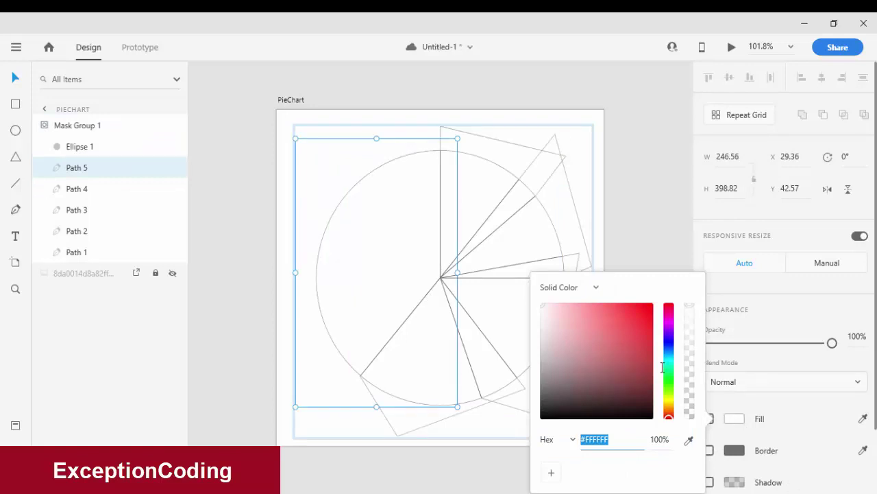
mouse_move(557, 363)
left_mouse_down()
mouse_move(544, 354)
mouse_move(541, 377)
left_mouse_up()
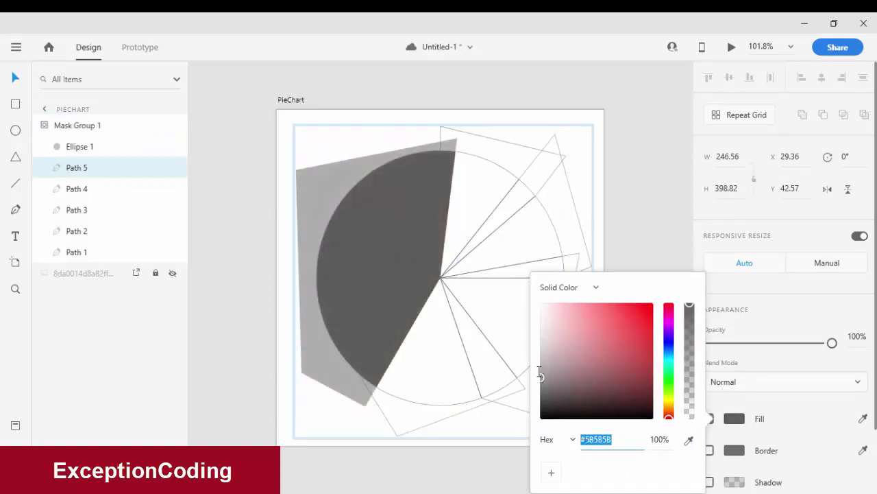
left_click(98, 188)
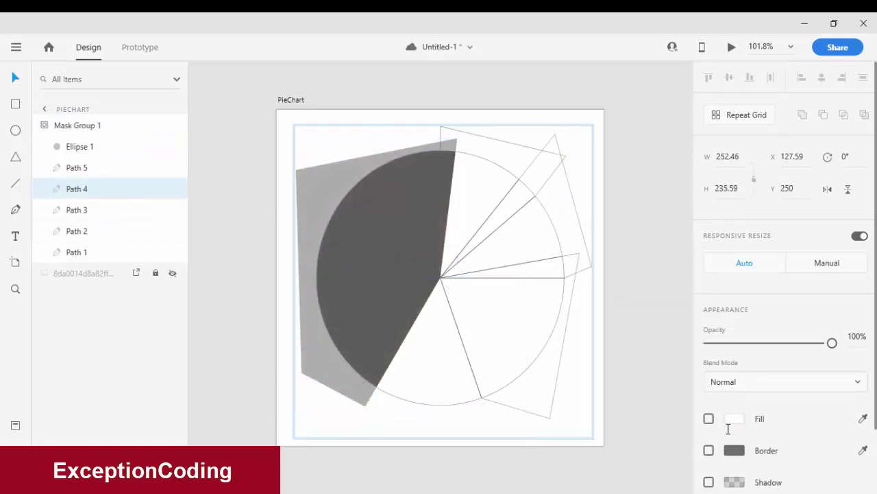
Fill Path 4 with #B5B1B1 and Path 3 with #4D4D4D, removing Path 3's border.
left_click(723, 415)
left_click_drag(548, 336, 540, 363)
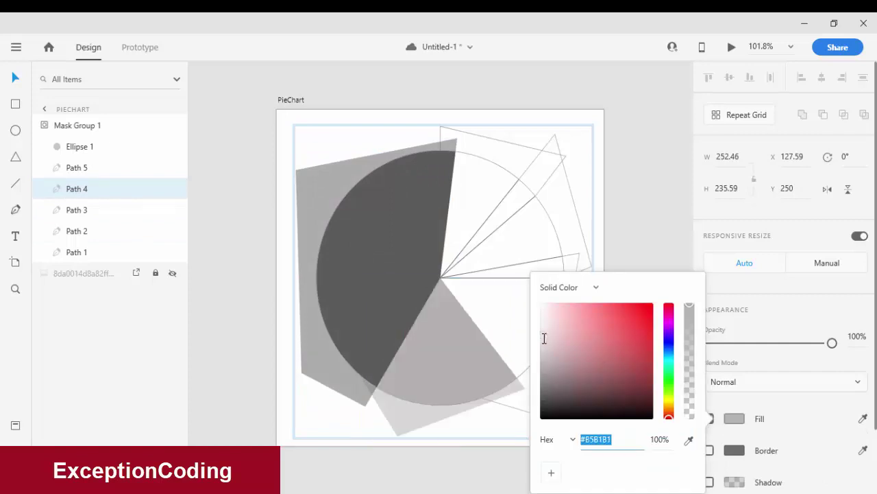
left_click(90, 210)
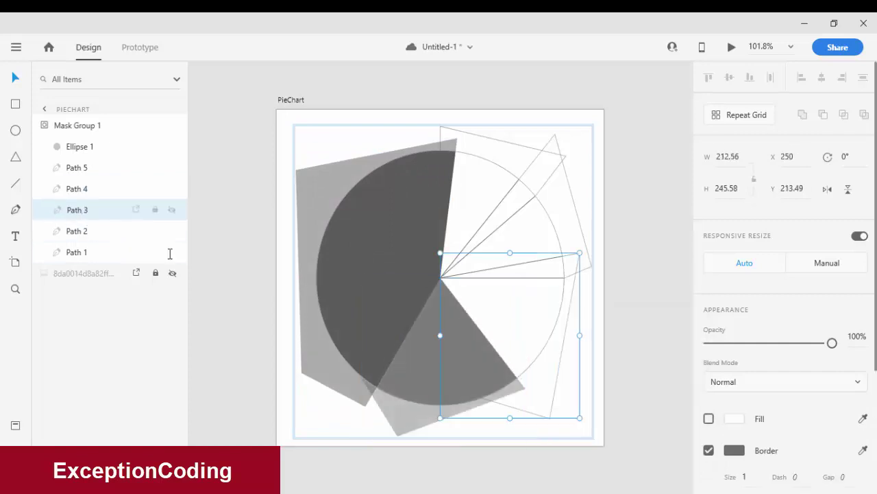
left_click(709, 451)
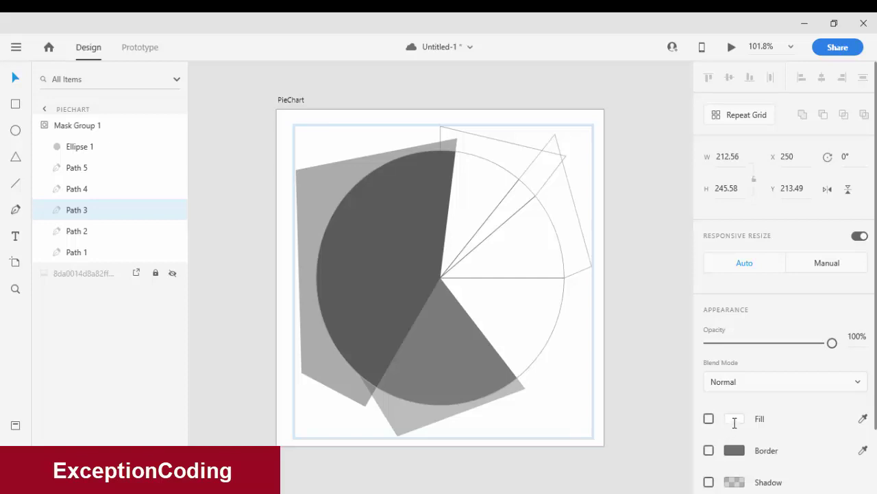
left_click(734, 418)
mouse_move(548, 337)
left_mouse_down()
mouse_move(539, 354)
mouse_move(532, 329)
mouse_move(519, 397)
mouse_move(523, 384)
left_mouse_up()
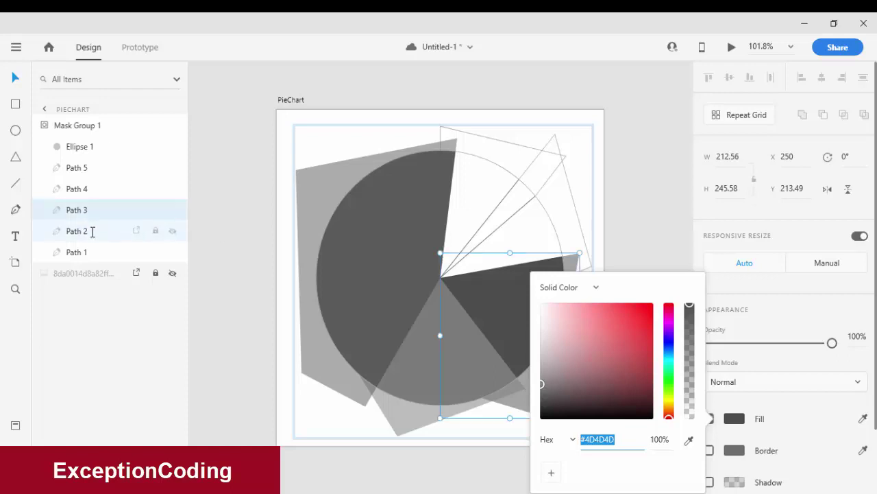
Remove Path 2's border and fill it dusky pink #716262.
left_click(76, 231)
left_click(709, 450)
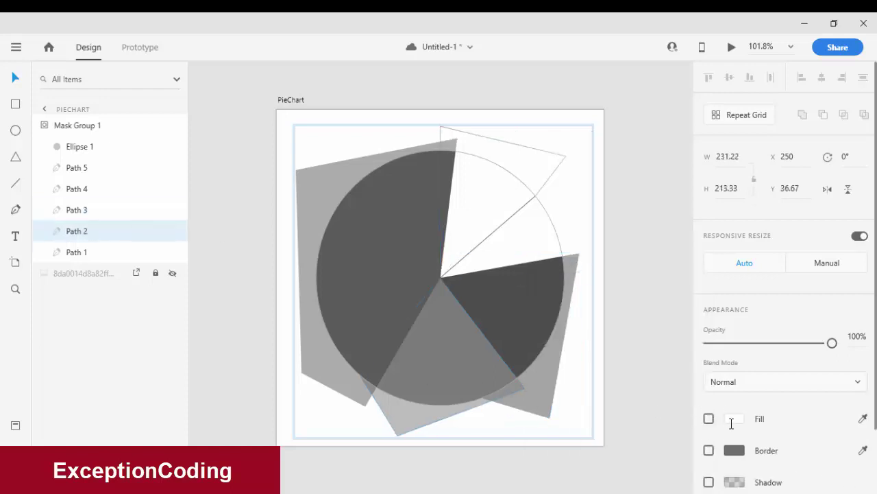
left_click(734, 418)
mouse_move(542, 347)
left_mouse_down()
mouse_move(569, 392)
mouse_move(533, 339)
mouse_move(574, 416)
mouse_move(538, 404)
mouse_move(527, 379)
mouse_move(550, 361)
mouse_move(563, 365)
mouse_move(555, 368)
left_mouse_up()
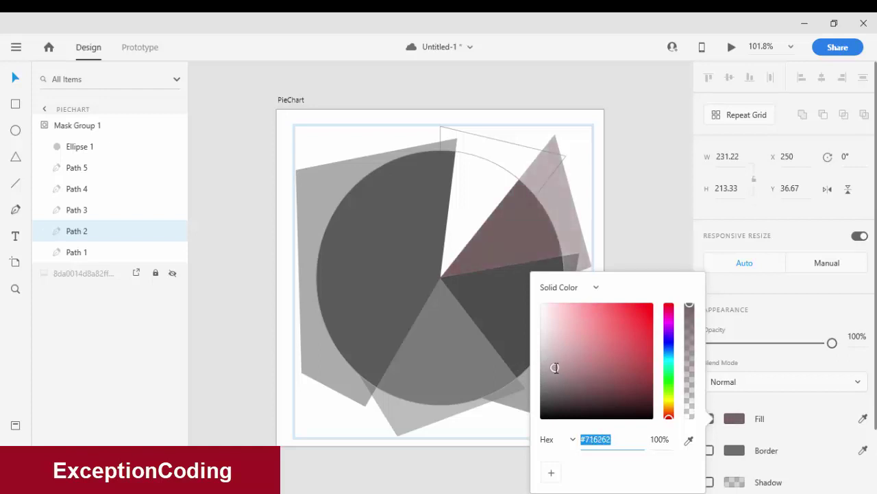
Fill Path 1 light pink #D8C2C2 and exit the mask group.
left_click(120, 252)
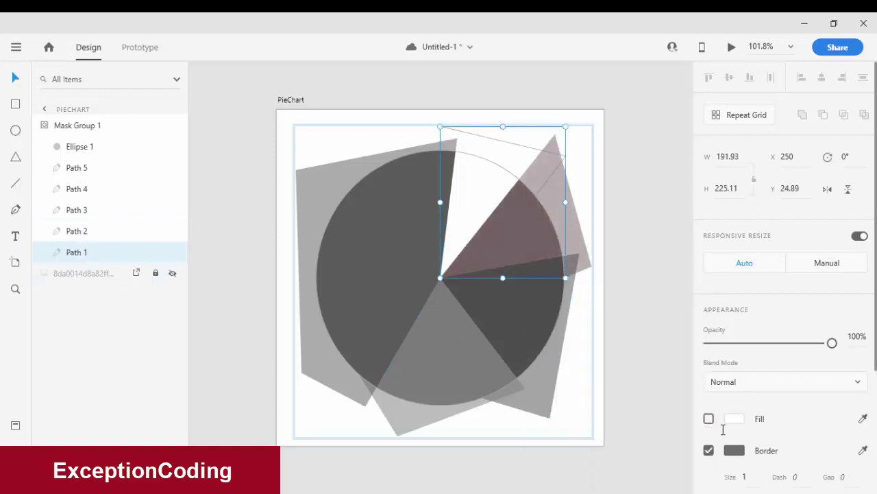
left_click(734, 418)
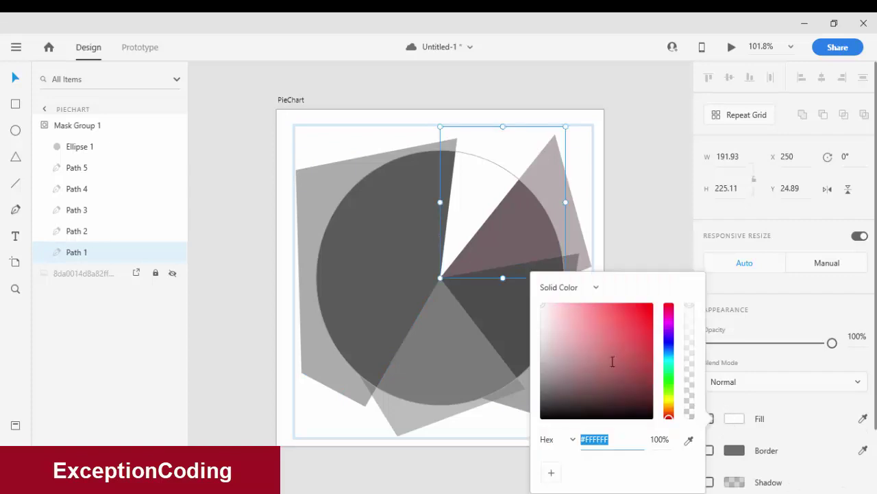
left_click(551, 320)
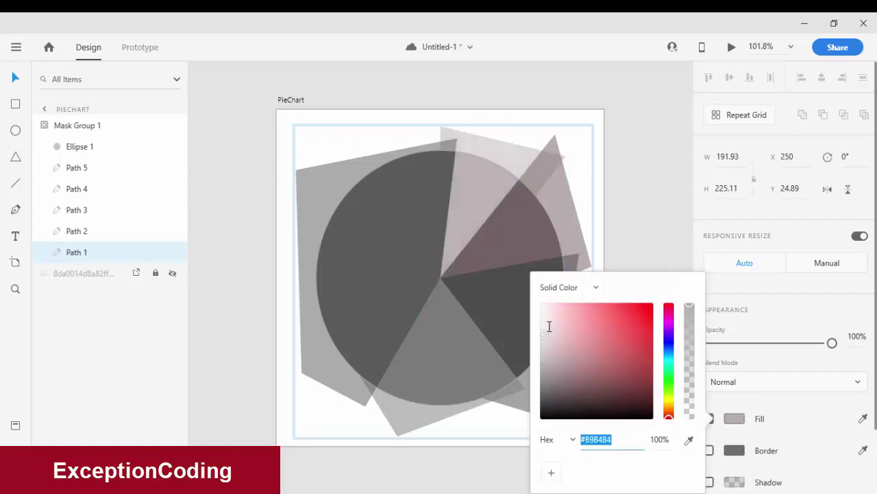
left_click(627, 202)
left_click(512, 214)
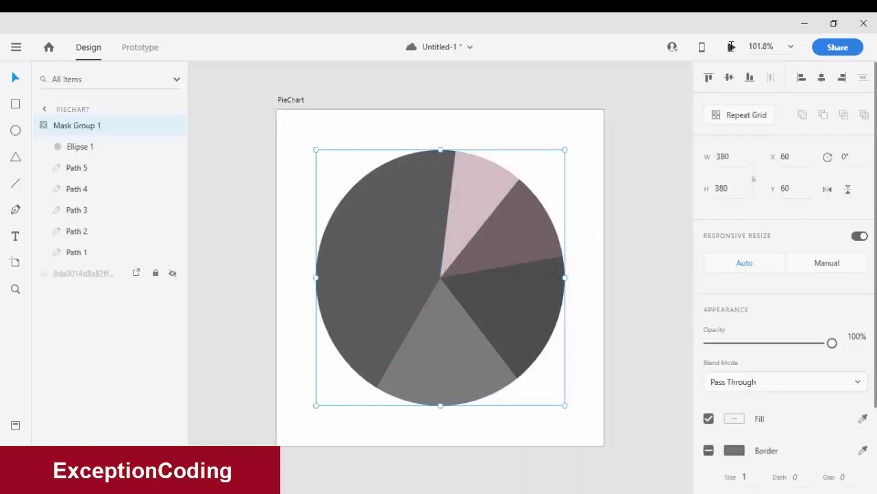
Open a maximised desktop preview of the finished pie chart.
key("ctrl+Return")
left_click(302, 69)
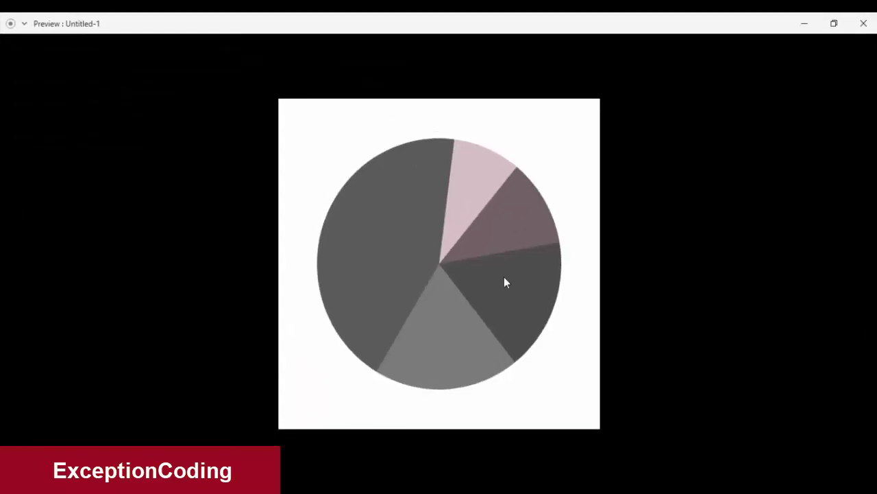